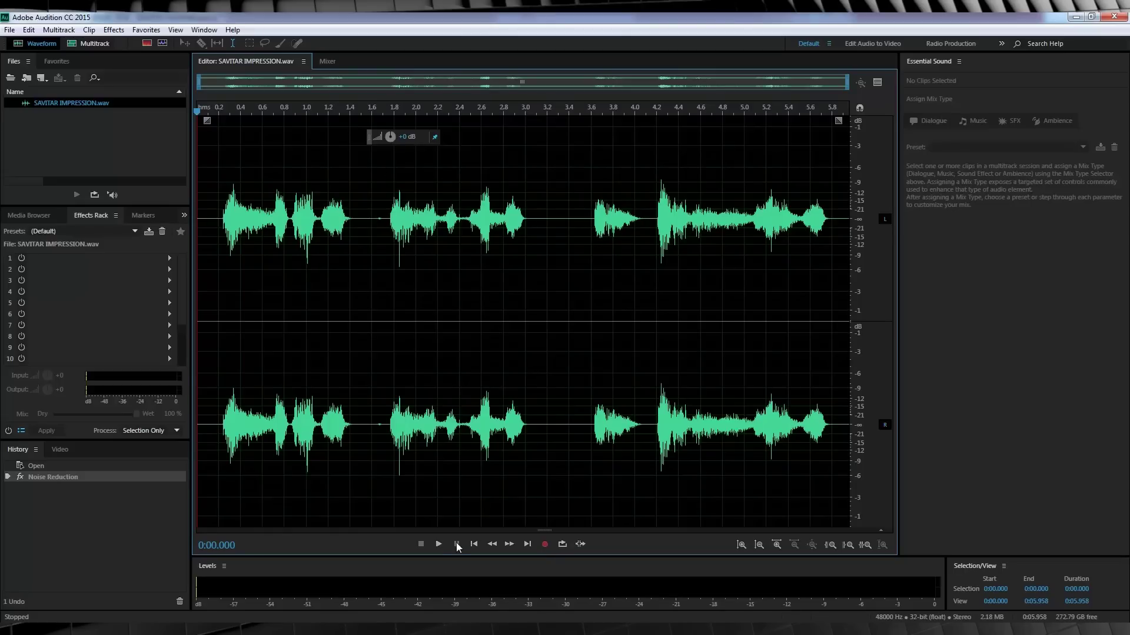
pyautogui.click(438, 544)
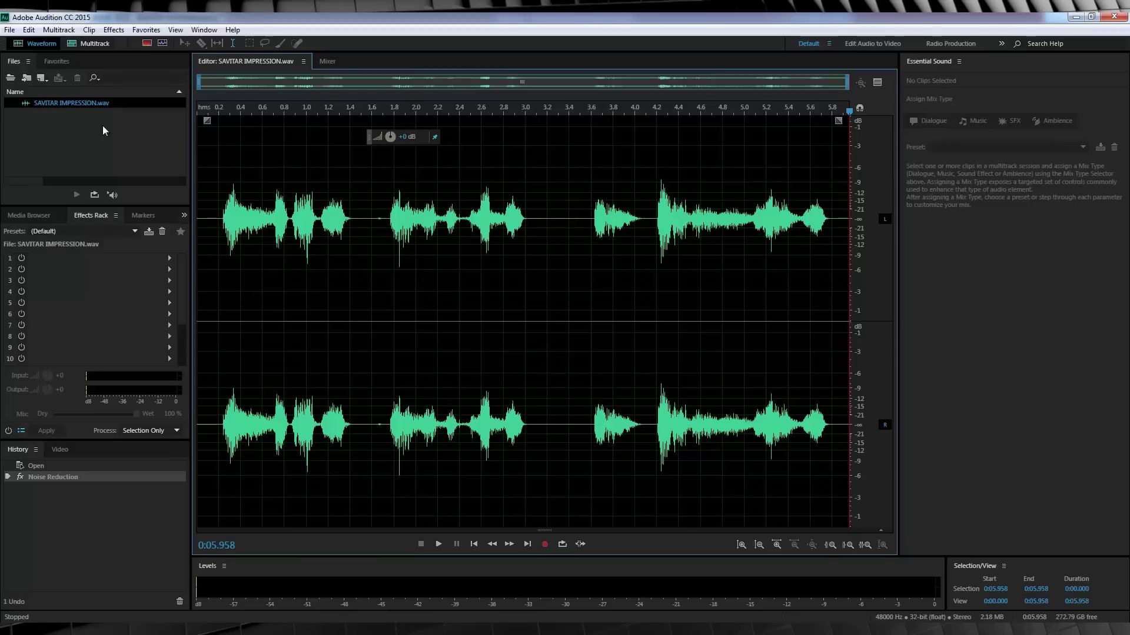
# Create the multitrack session SAVITAR, overwriting the old one, and place the voice clip on Tracks 1 and 2.
pyautogui.click(93, 45)
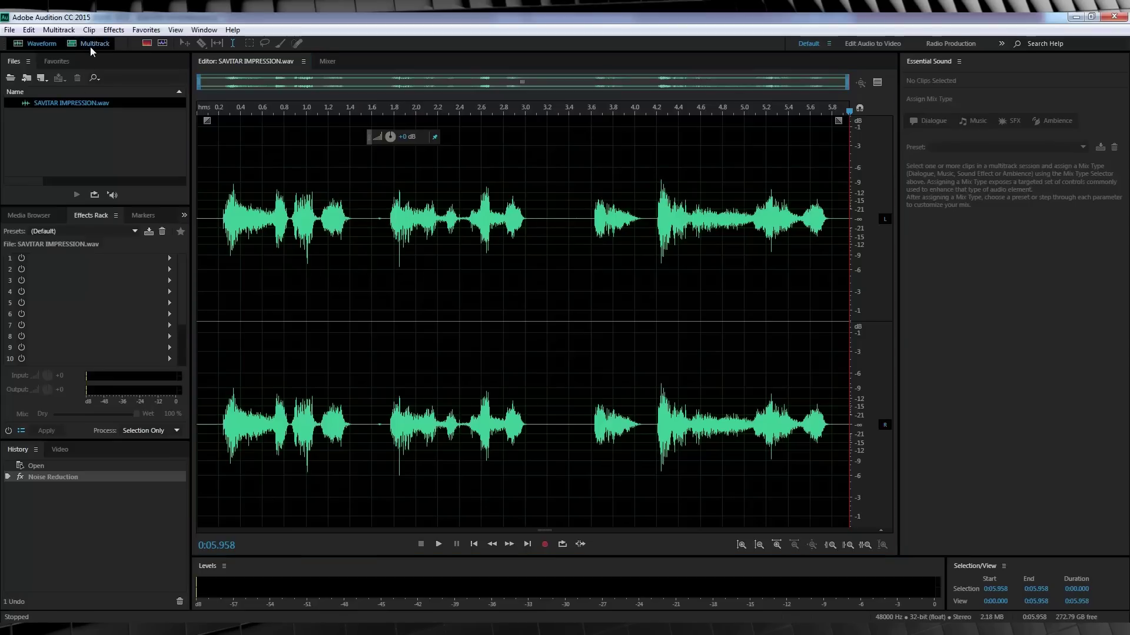
pyautogui.write('SAVITAR')
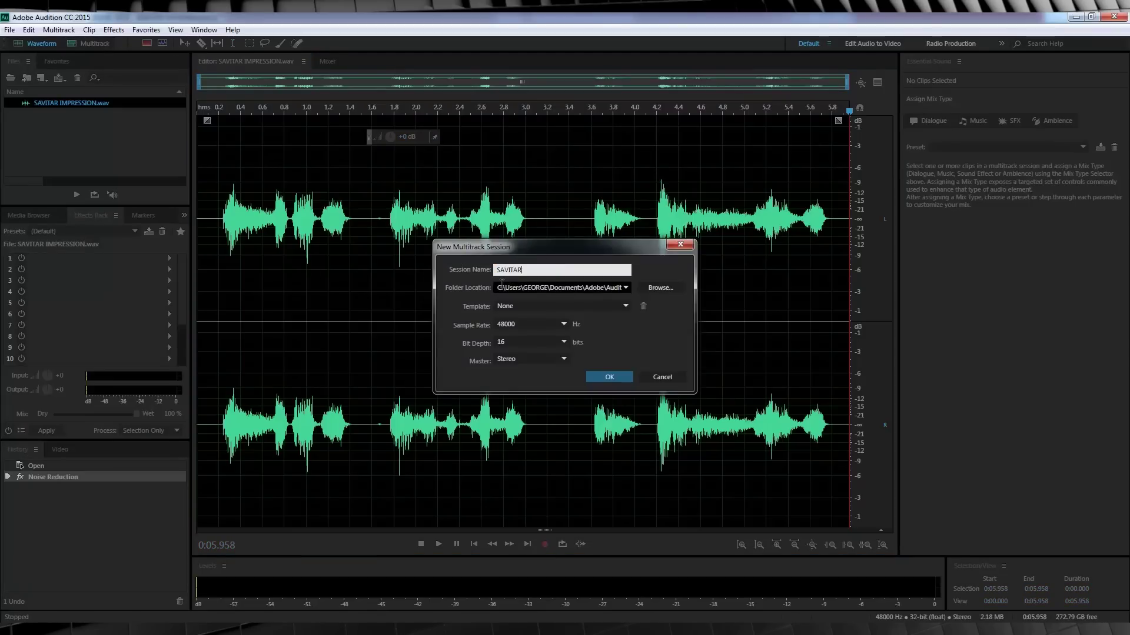
pyautogui.press('Return')
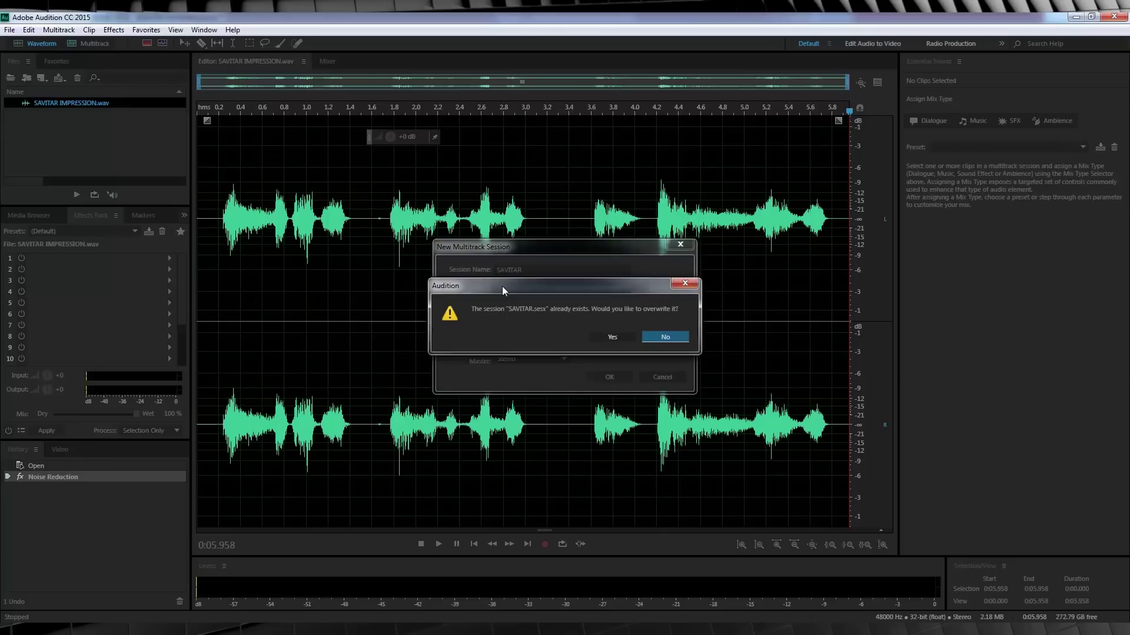
pyautogui.click(616, 337)
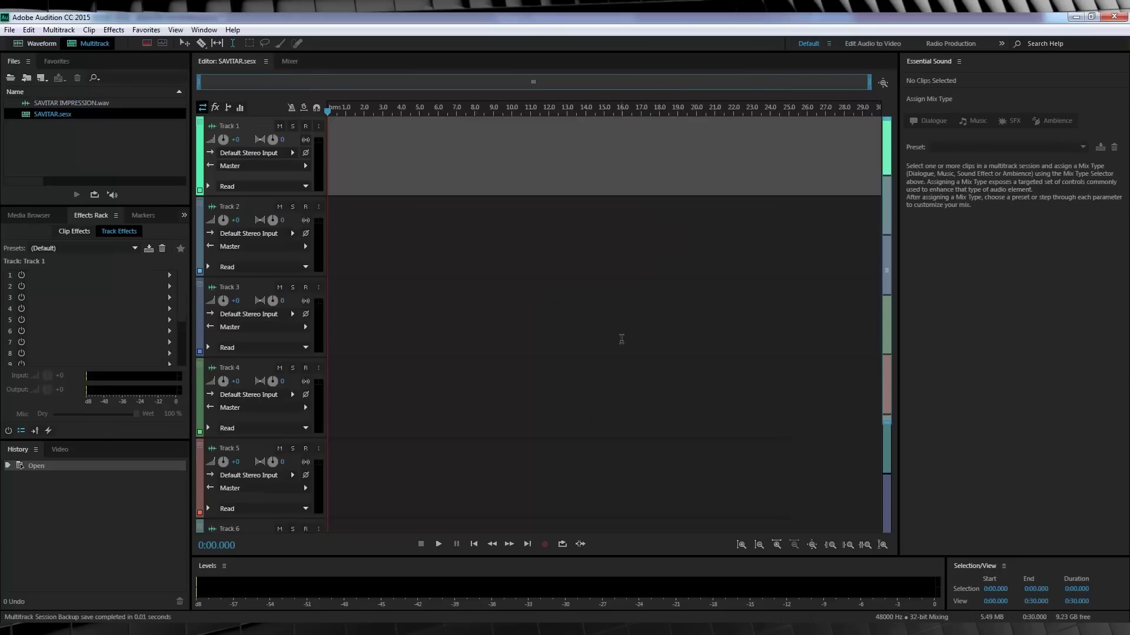
pyautogui.moveTo(56, 105); pyautogui.dragTo(335, 160)
pyautogui.moveTo(90, 102); pyautogui.dragTo(321, 238)
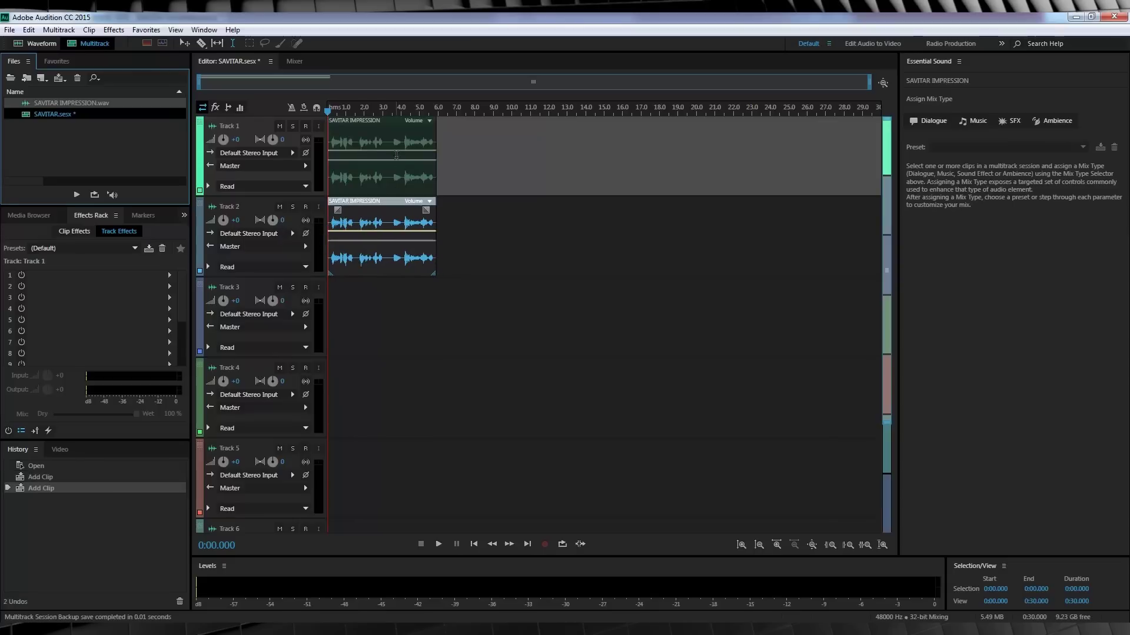
# Solo Track 1 and add a Pitch Shifter to its first effect slot.
pyautogui.click(253, 126)
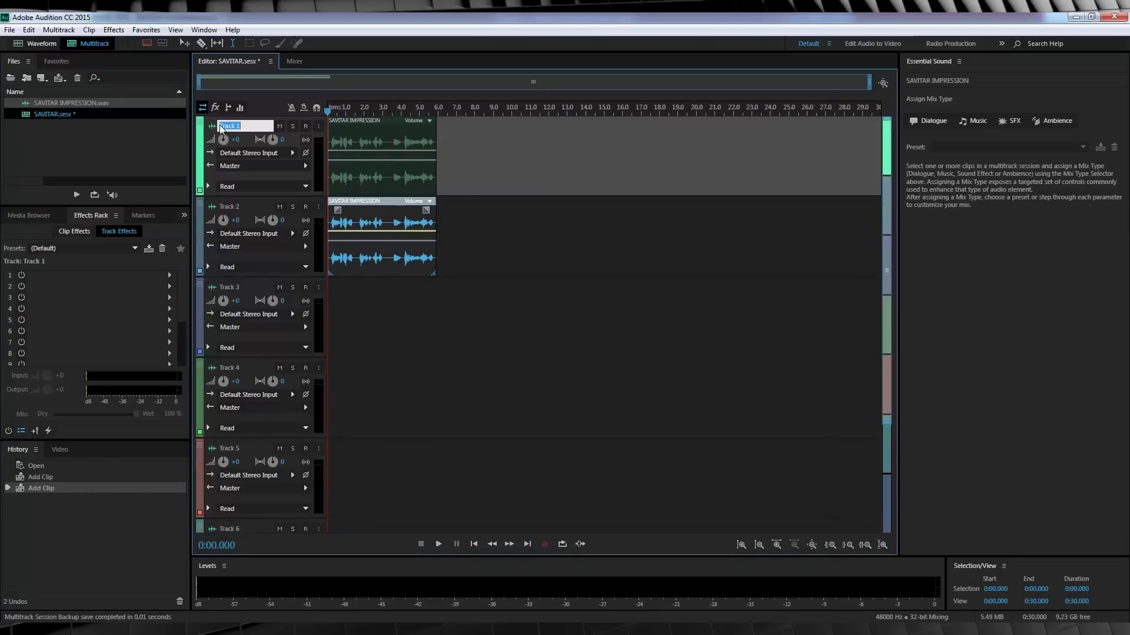
pyautogui.click(293, 126)
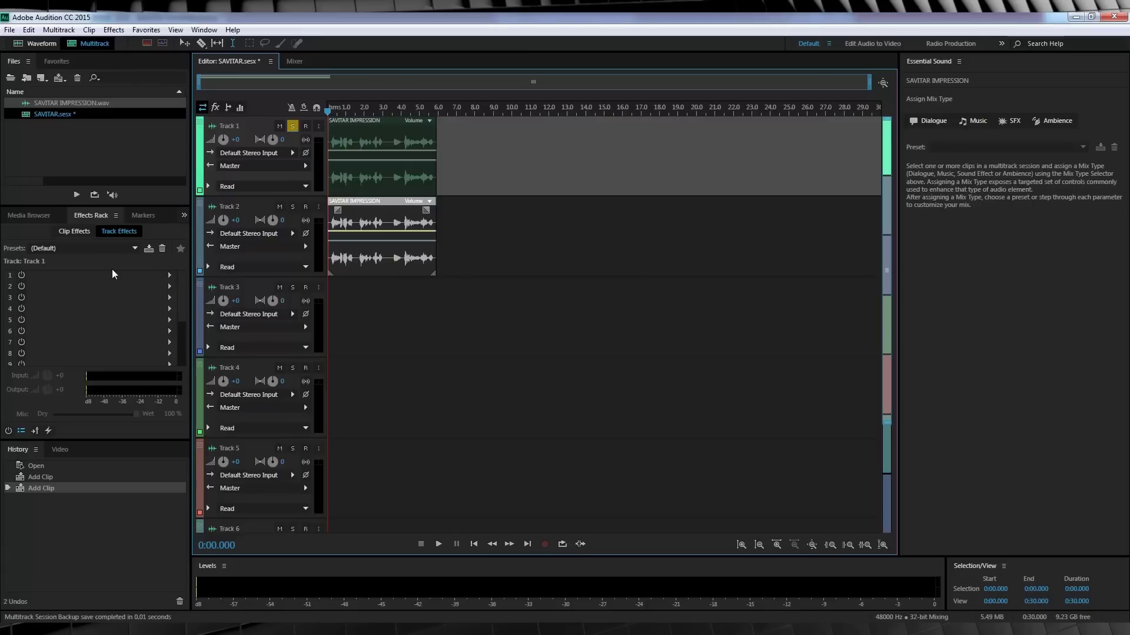
pyautogui.click(170, 277)
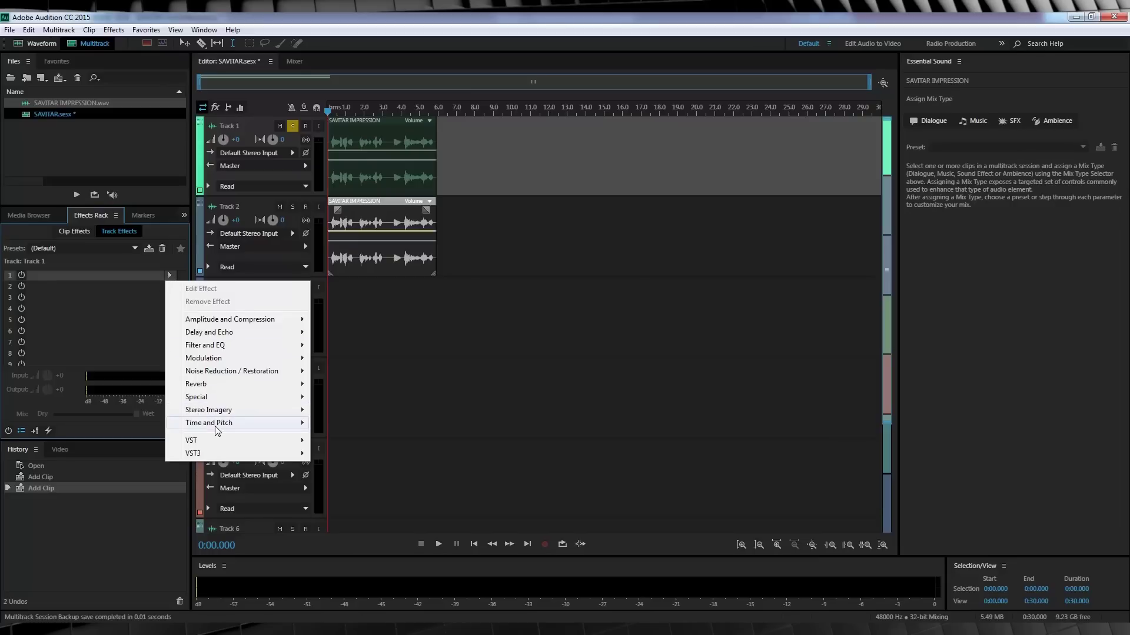
pyautogui.moveTo(217, 425)
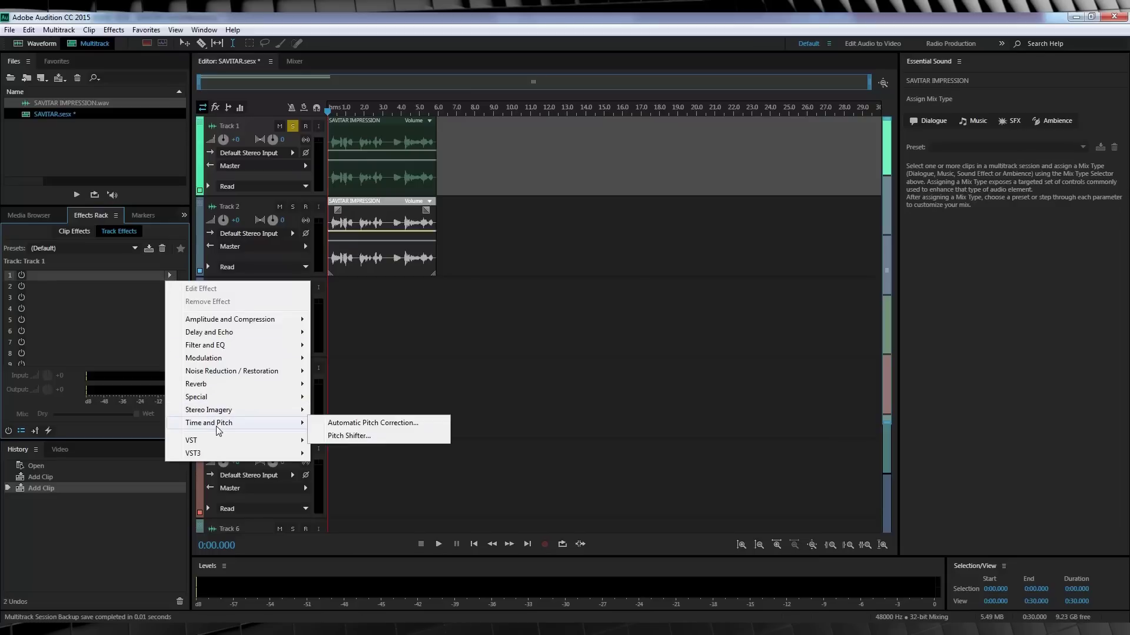
pyautogui.click(351, 436)
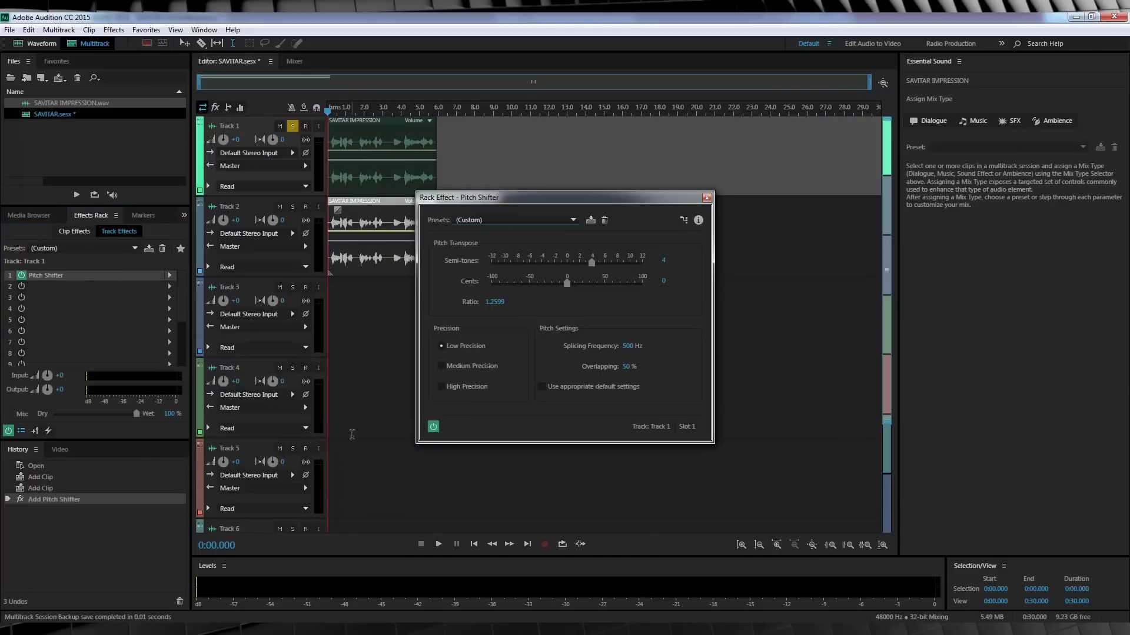
# Set the Pitch Shifter to -5 semitones, preview the track, and close the settings.
pyautogui.click(665, 262)
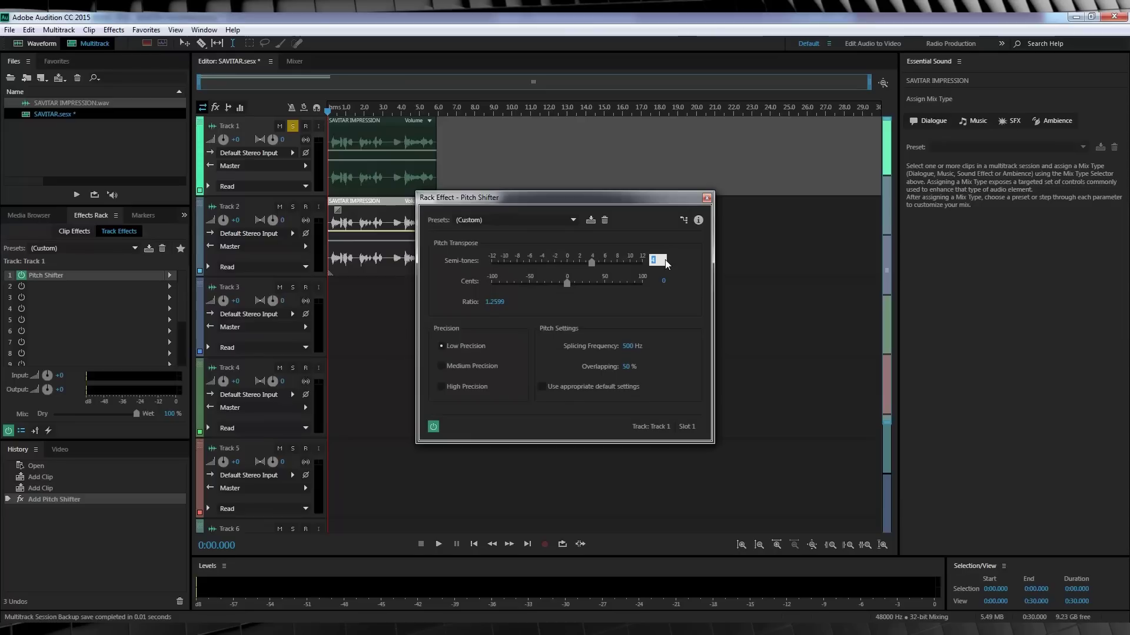
pyautogui.write('-5')
pyautogui.press('Return')
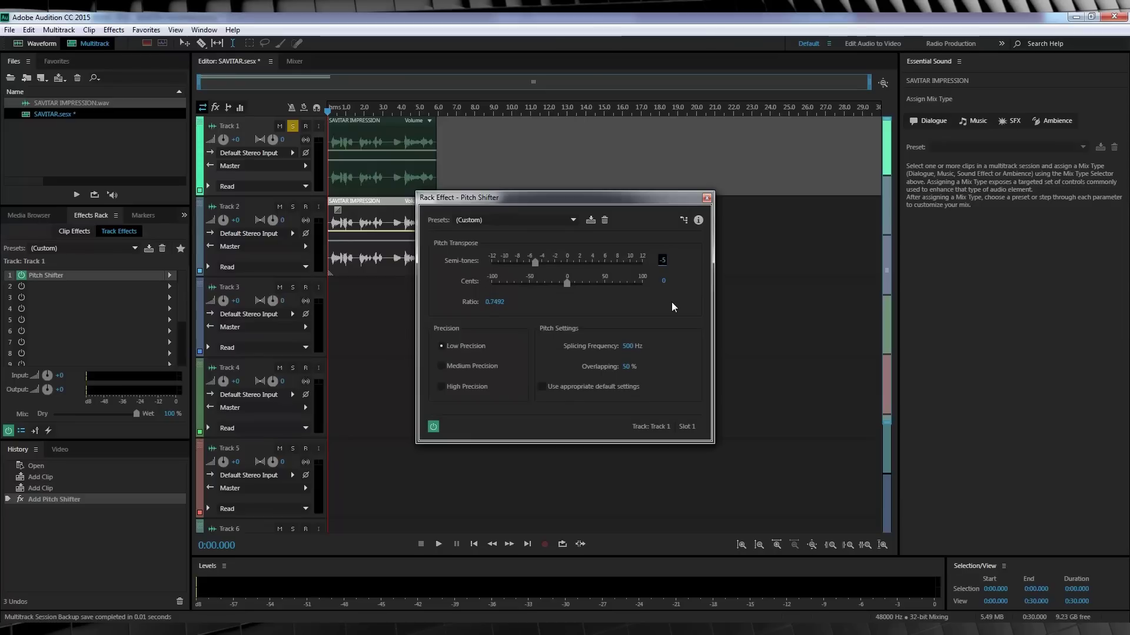
pyautogui.click(438, 544)
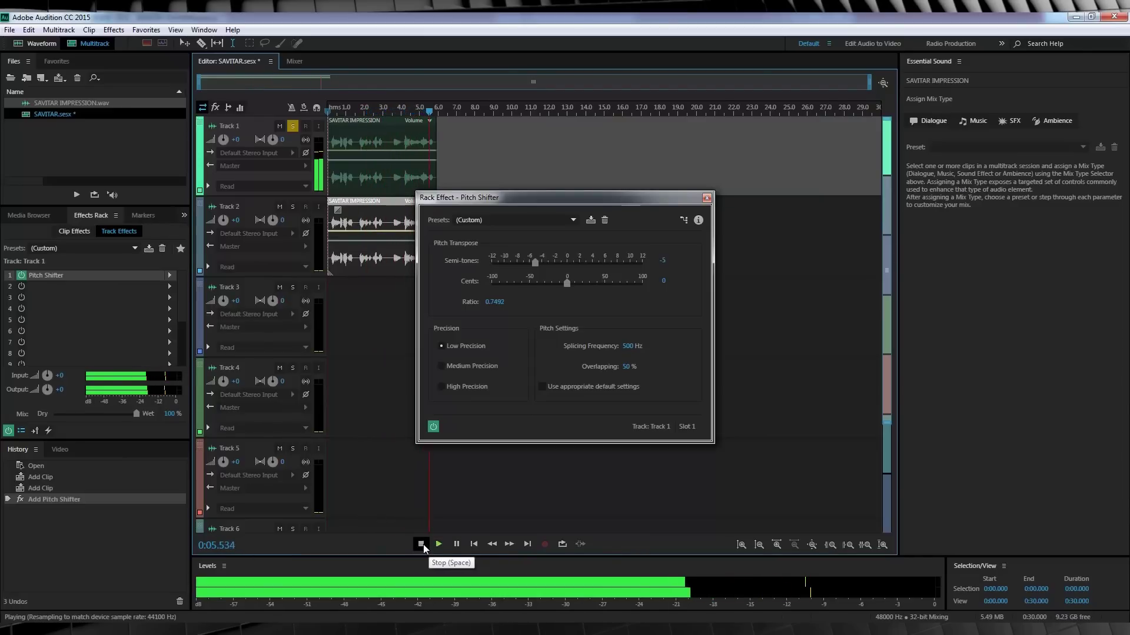
pyautogui.click(421, 545)
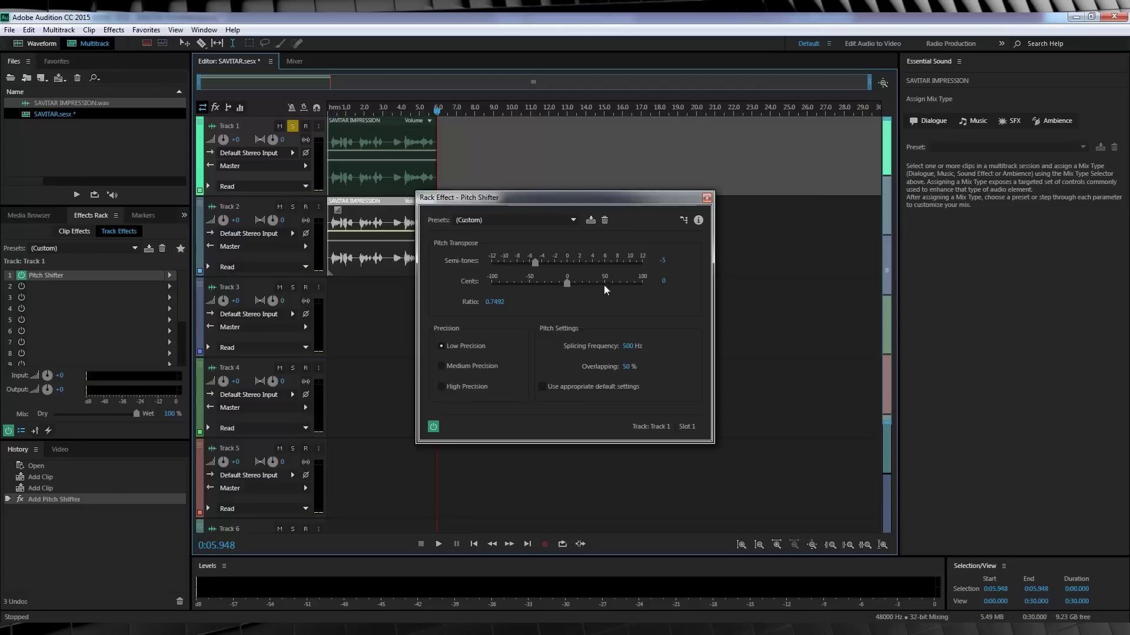
pyautogui.click(707, 198)
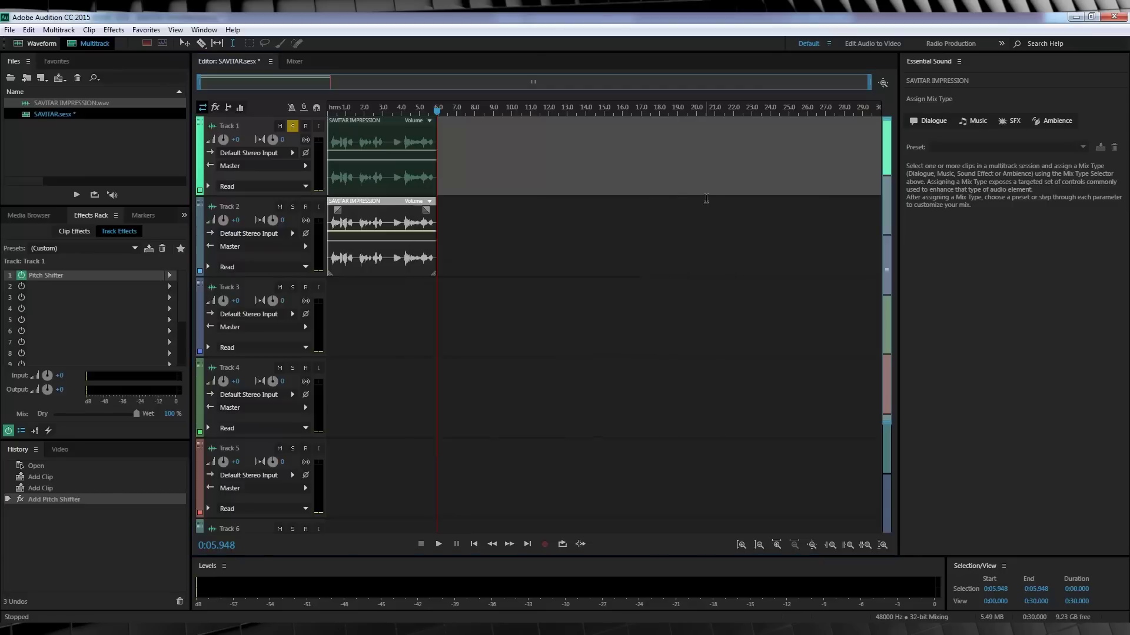
# Add Guitar Suite to Track 1's second slot with the Big And Dumb preset.
pyautogui.moveTo(437, 110); pyautogui.dragTo(327, 111)
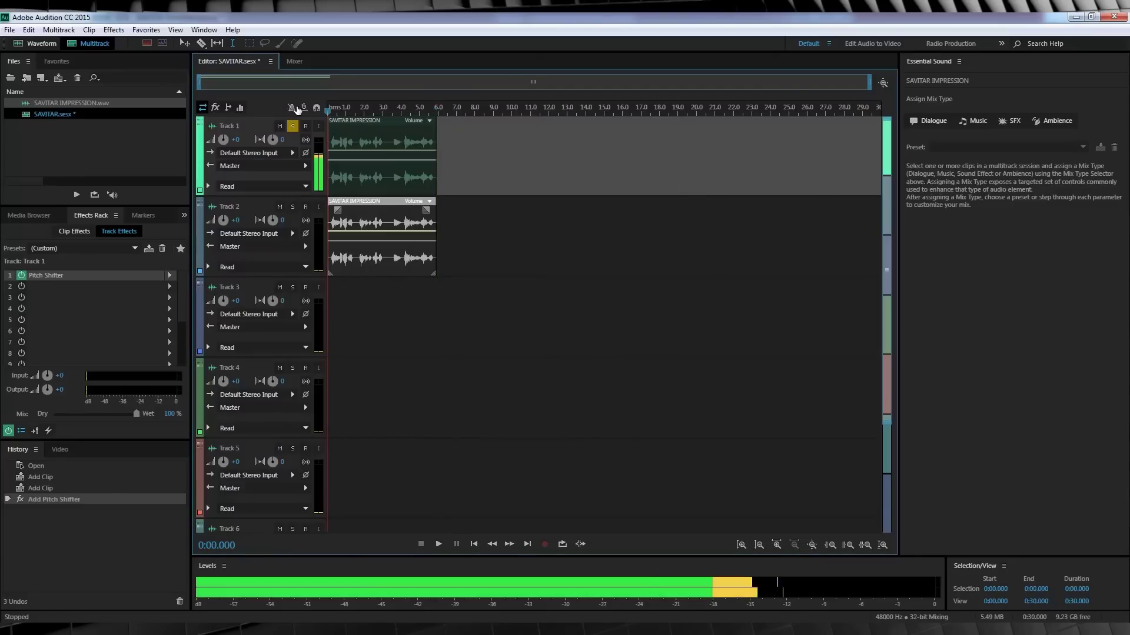
pyautogui.click(170, 287)
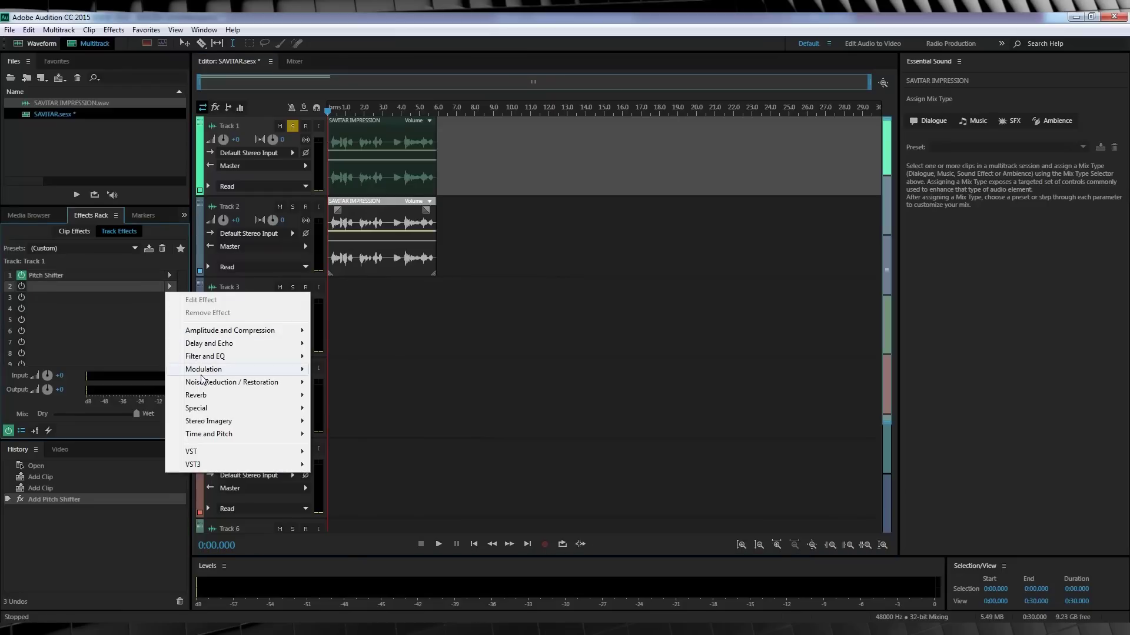
pyautogui.moveTo(203, 408)
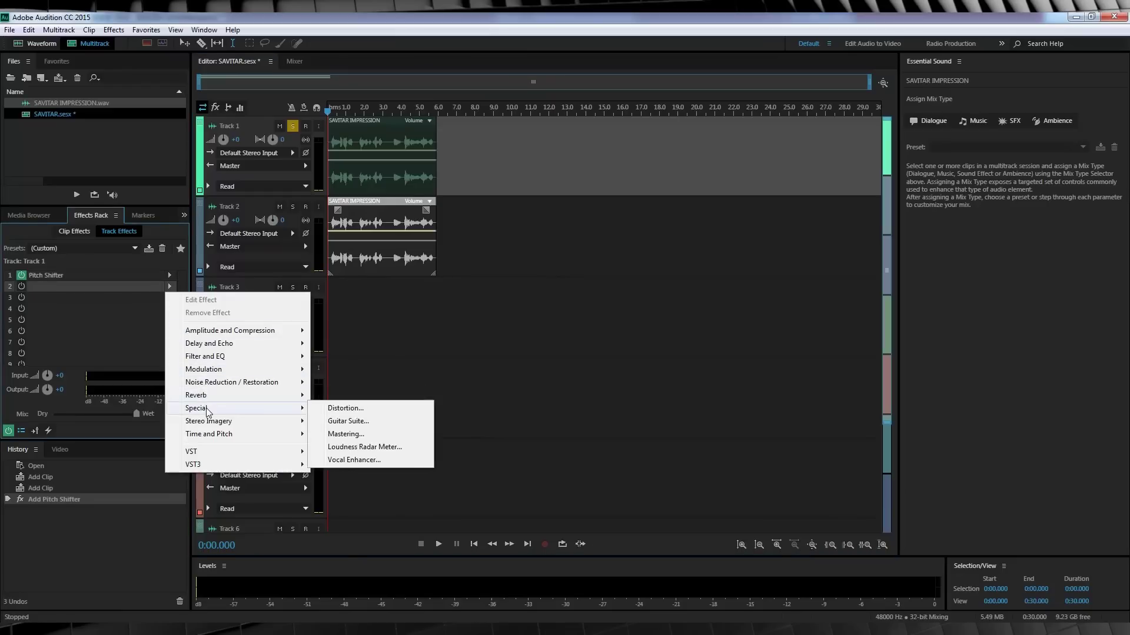
pyautogui.click(355, 421)
pyautogui.click(488, 228)
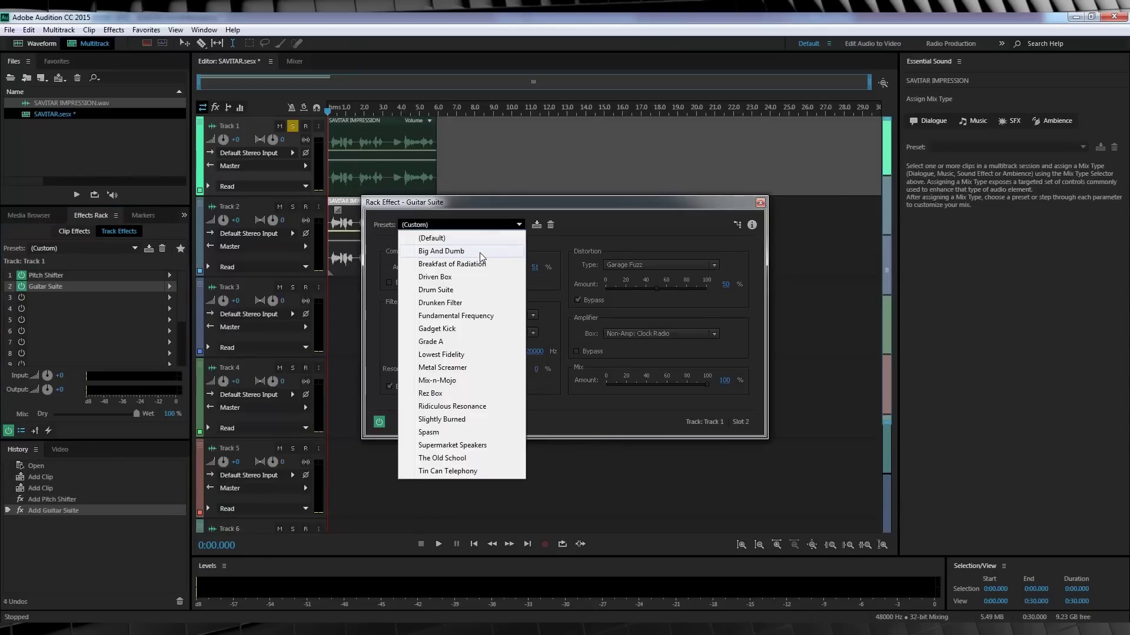
pyautogui.click(479, 252)
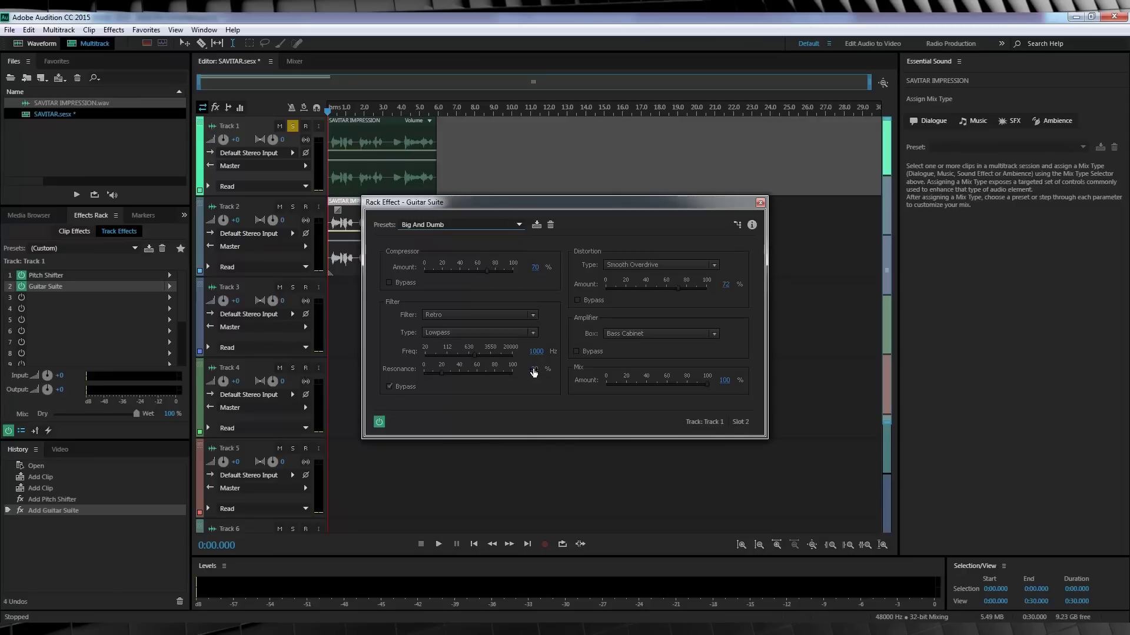
# Set Guitar Suite Resonance to 100, Distortion Amount to 30 and Mix Amount to 65.
pyautogui.click(534, 373)
pyautogui.write('100')
pyautogui.press('Return')
pyautogui.click(726, 285)
pyautogui.write('30')
pyautogui.press('Tab')
pyautogui.click(723, 380)
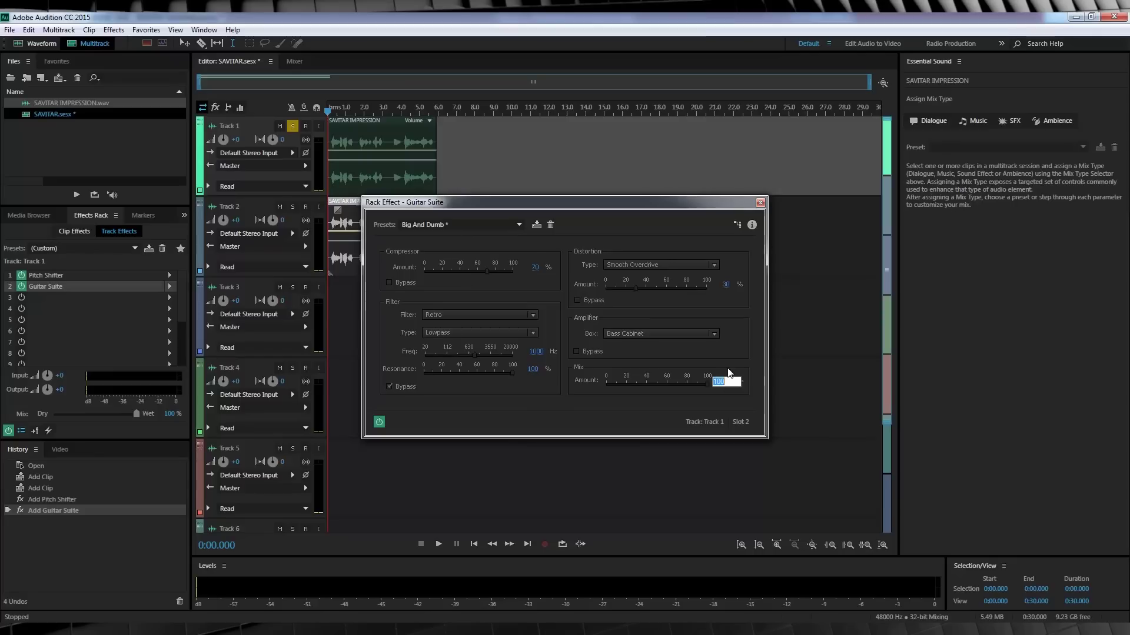
pyautogui.write('65')
pyautogui.press('Return')
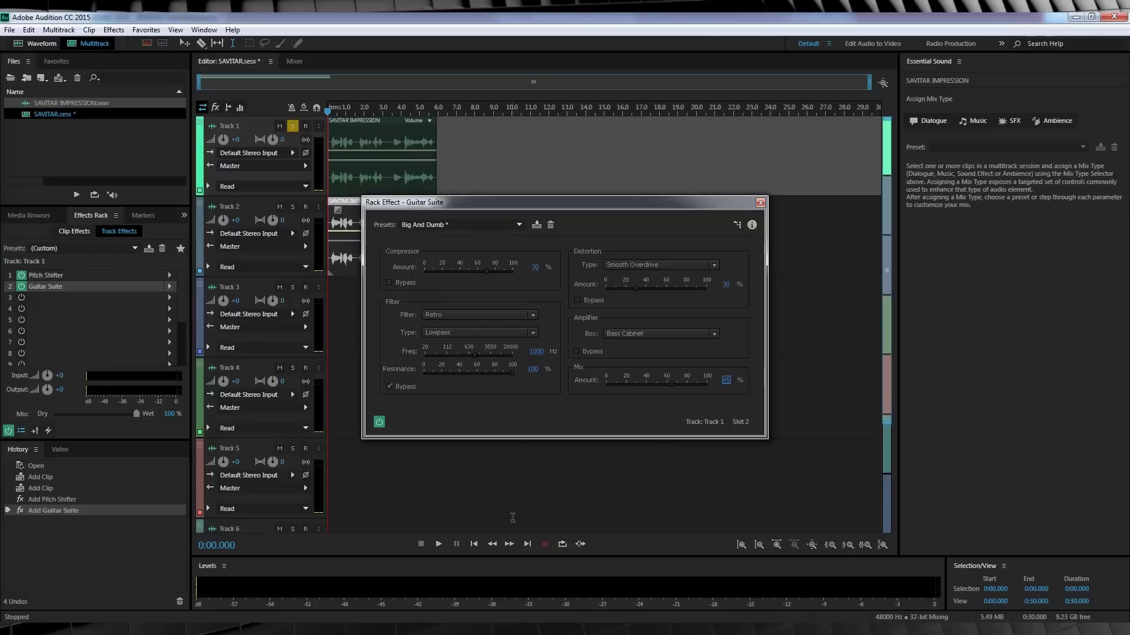
# Preview Track 1 with the Guitar Suite applied and close its settings.
pyautogui.click(438, 544)
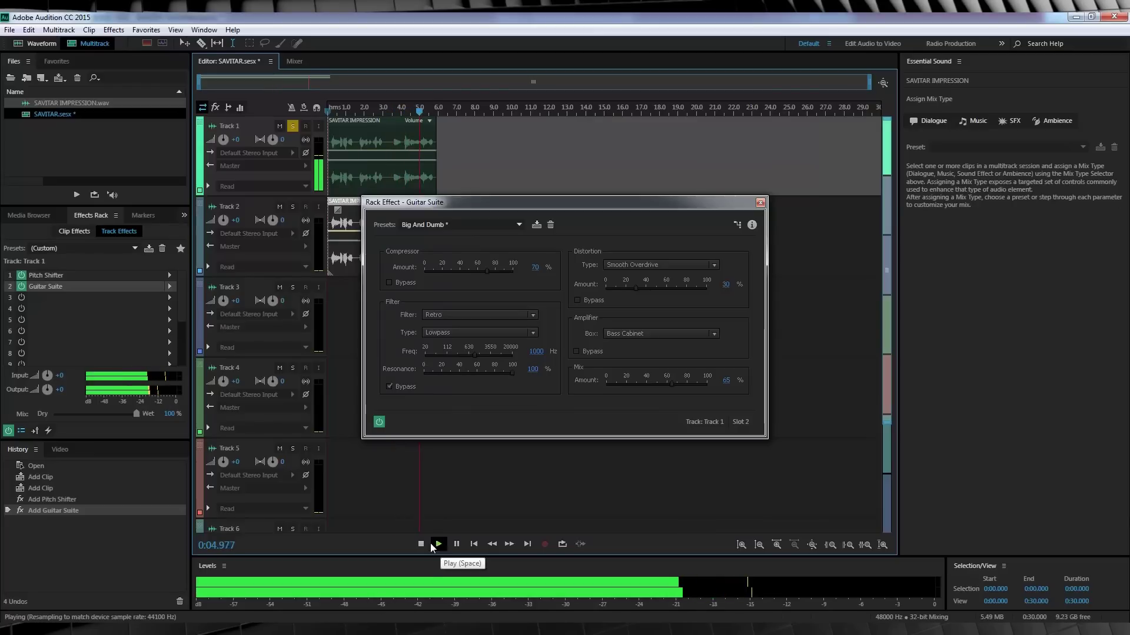
pyautogui.click(436, 544)
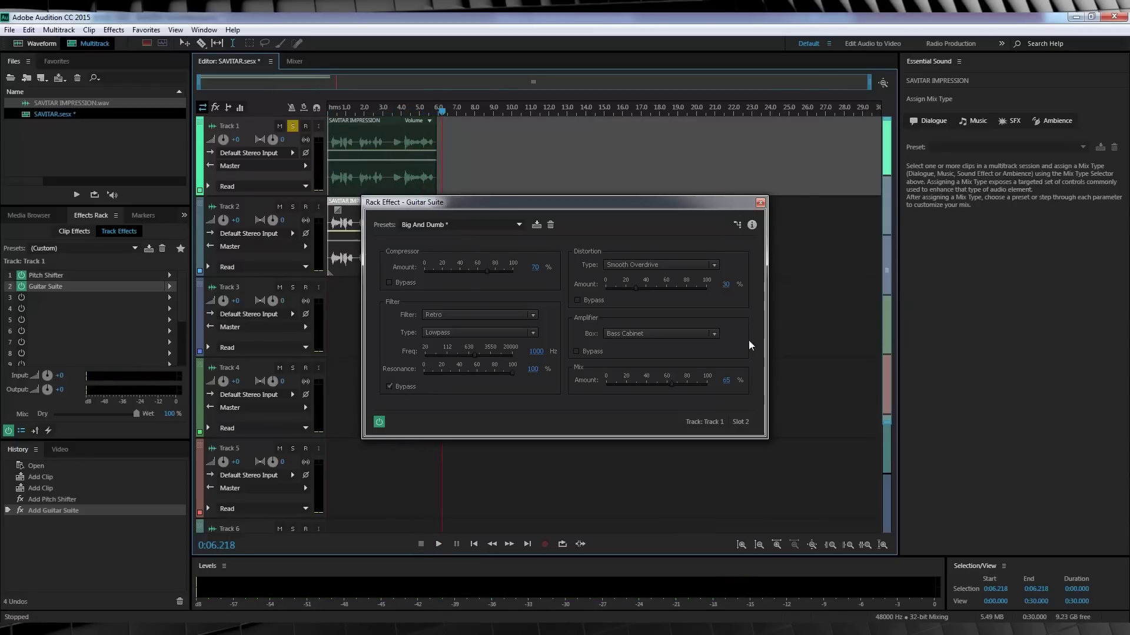
pyautogui.click(760, 202)
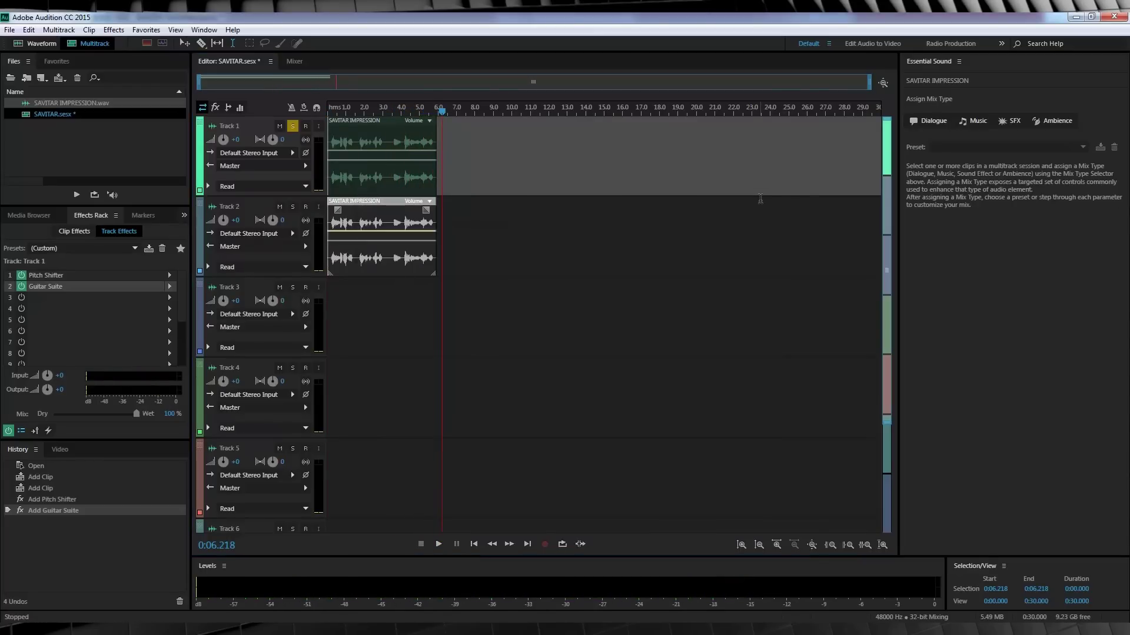
# Clear soloing on both tracks, play them together, and return the playhead to 0.
pyautogui.click(292, 206)
pyautogui.click(292, 126)
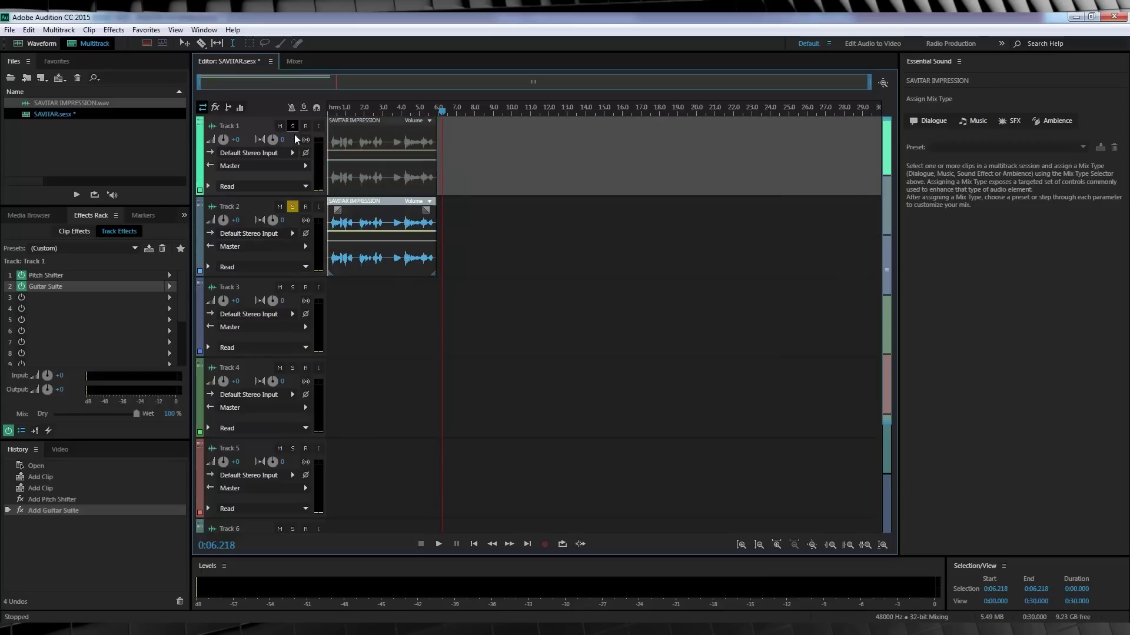
pyautogui.click(293, 207)
pyautogui.click(337, 113)
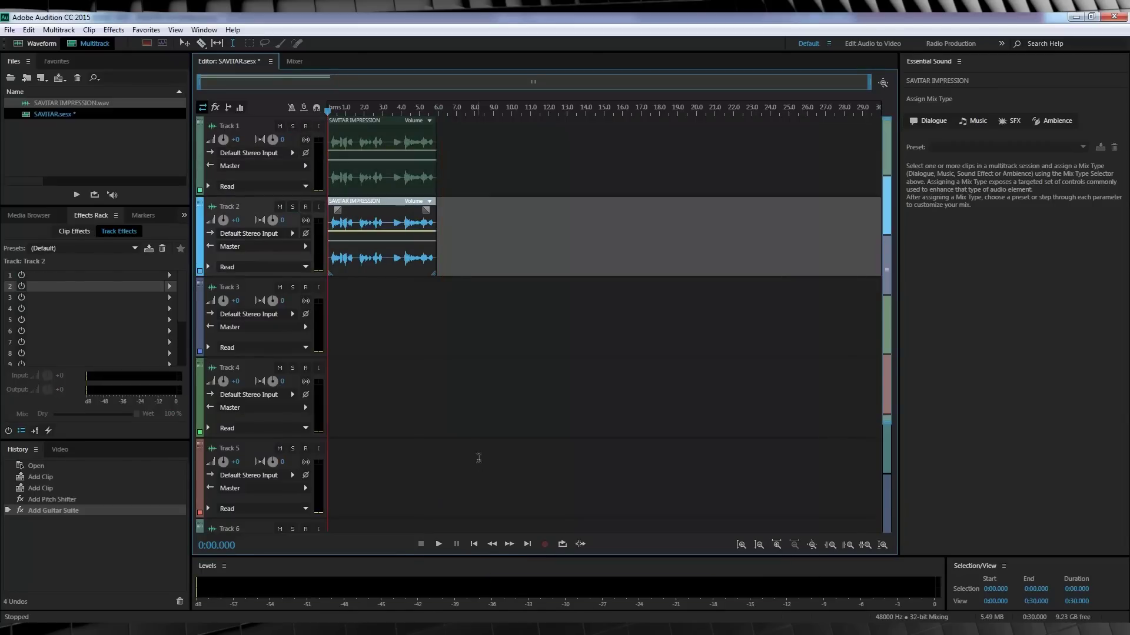
pyautogui.click(443, 544)
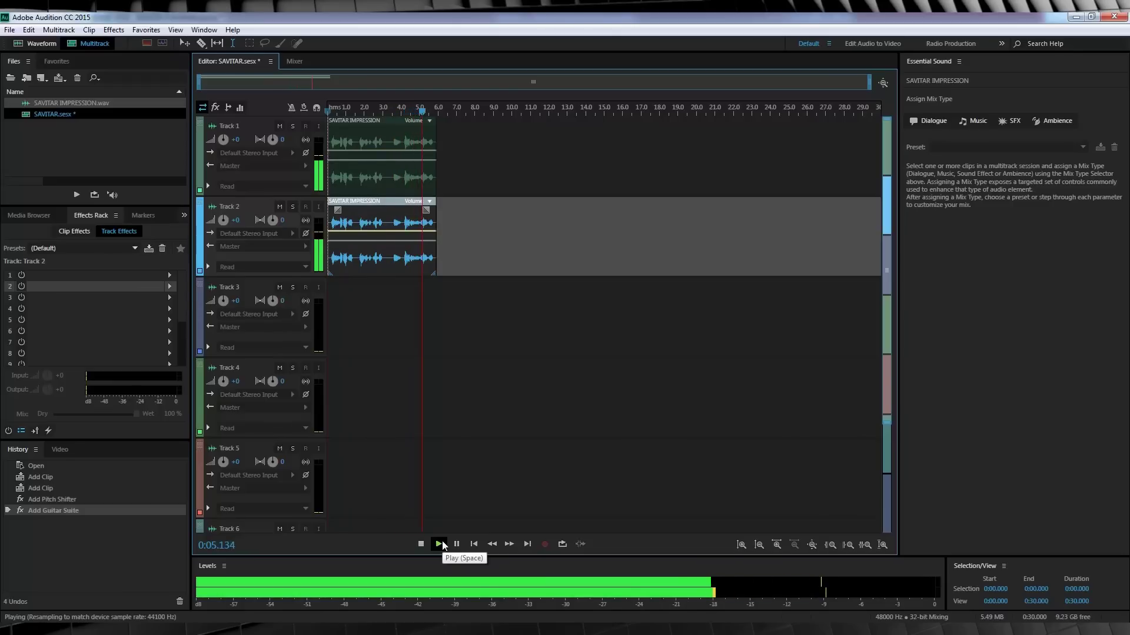
pyautogui.click(336, 111)
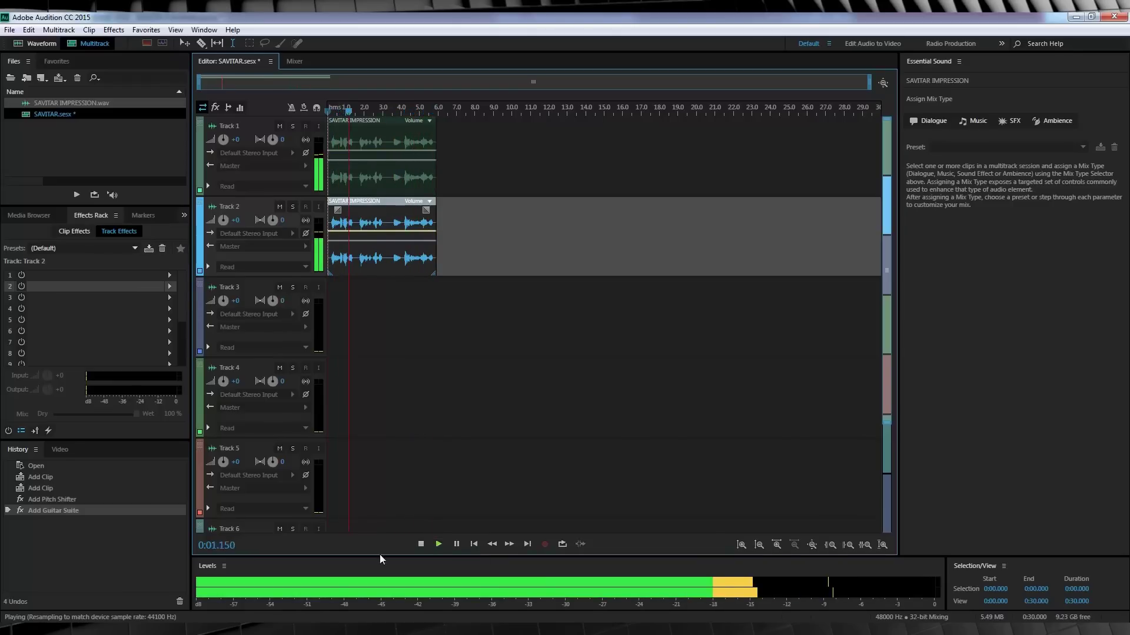
pyautogui.press('space')
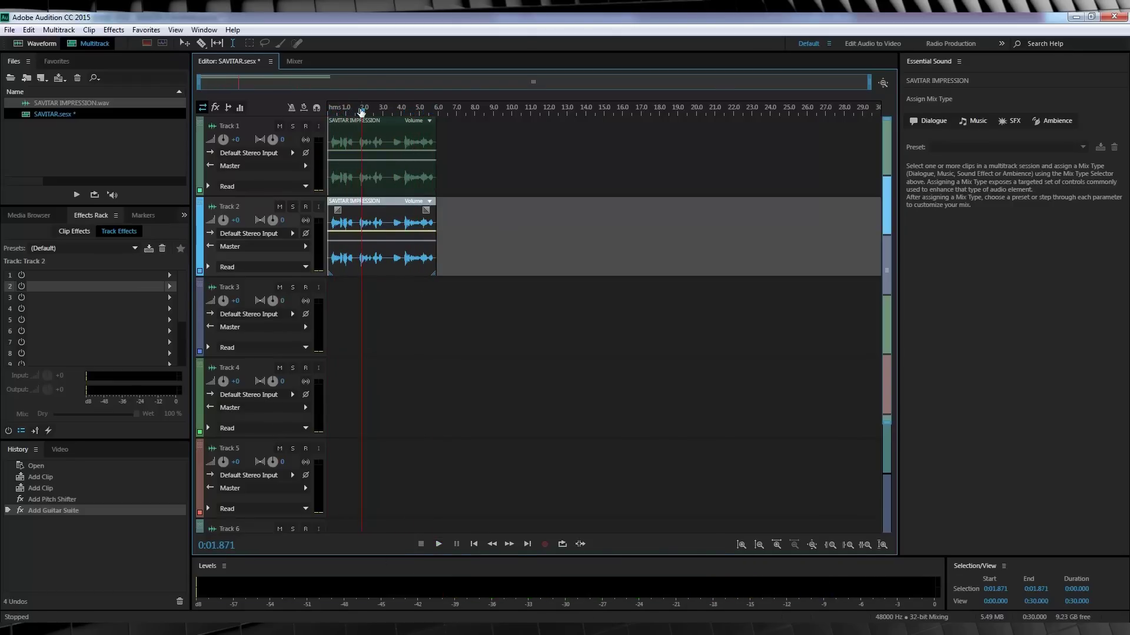
pyautogui.moveTo(361, 112); pyautogui.dragTo(312, 110)
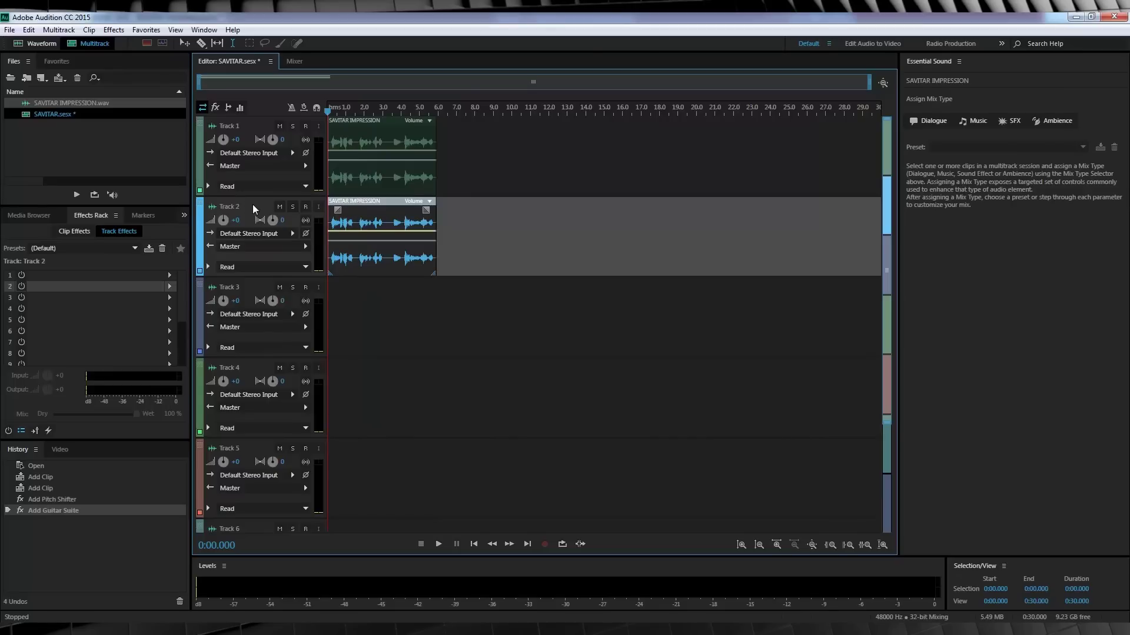
# Add a Flanger to Track 2 using the Robotic preset.
pyautogui.click(169, 276)
pyautogui.moveTo(270, 358)
pyautogui.click(341, 384)
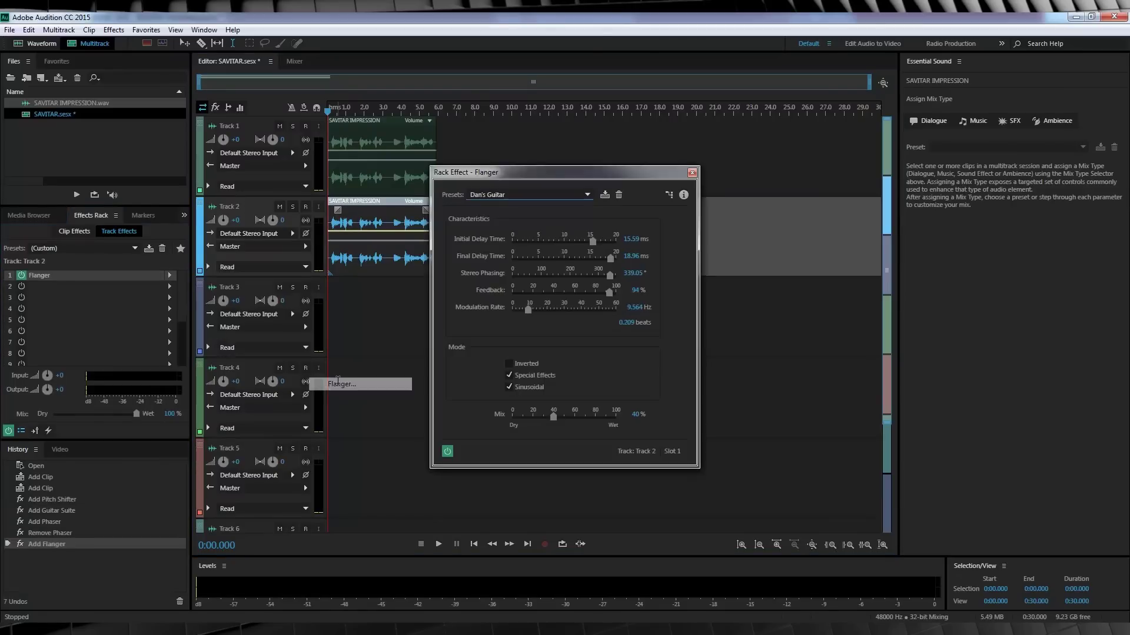
pyautogui.click(524, 196)
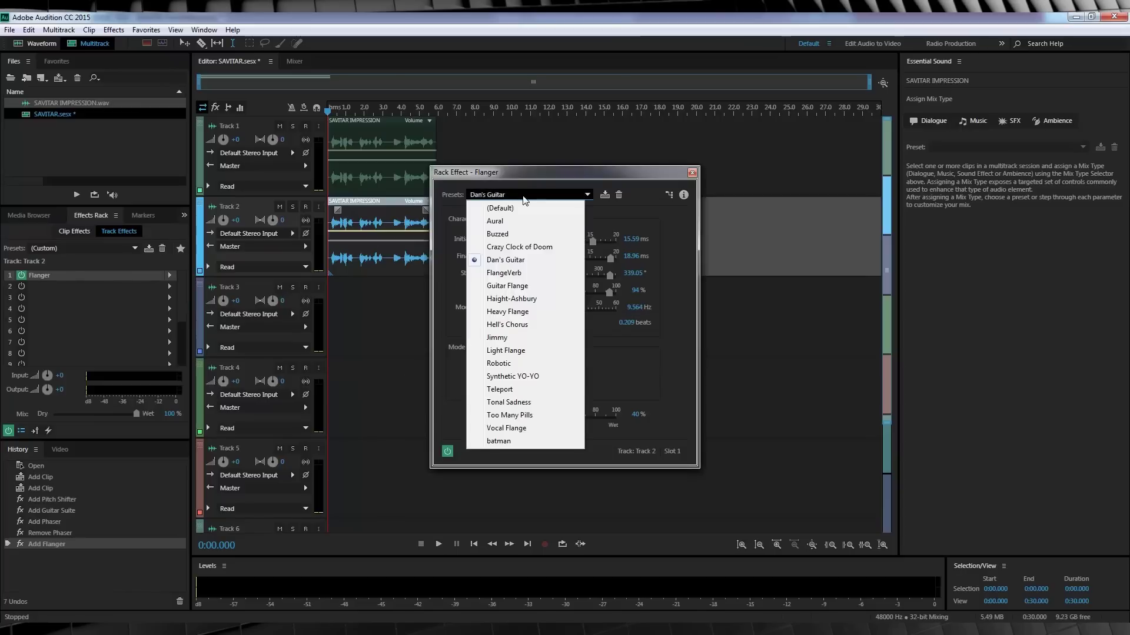
pyautogui.click(507, 363)
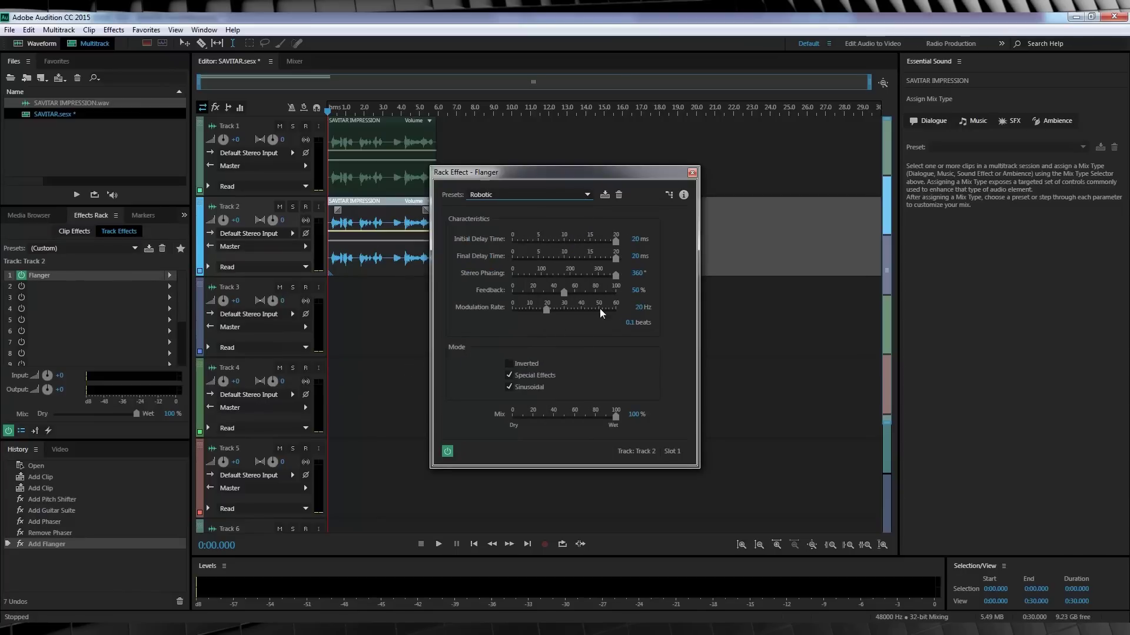
# Lower the Flanger's Feedback to 35% and close its settings.
pyautogui.click(633, 290)
pyautogui.write('3')
pyautogui.click(691, 174)
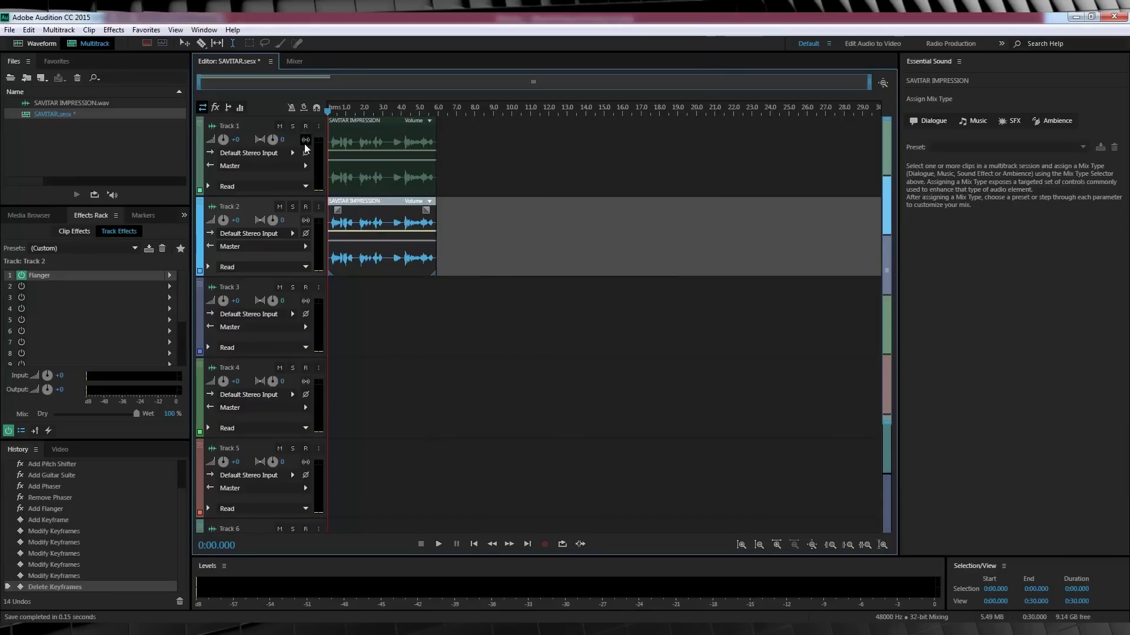
pyautogui.click(247, 126)
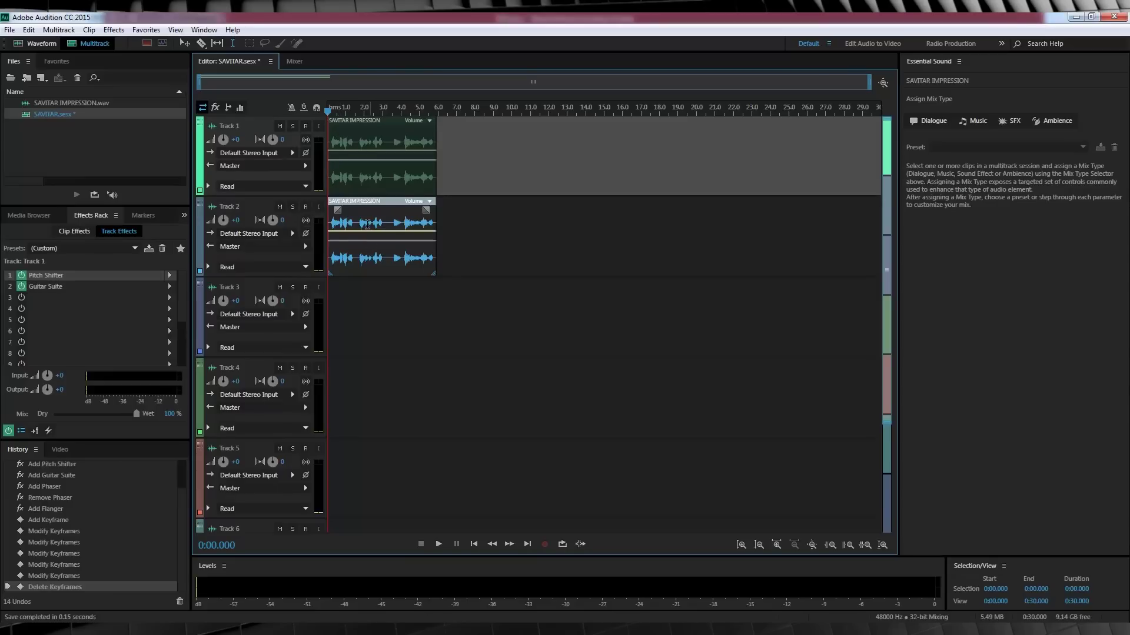
# Add a volume keyframe near Track 1's clip start, lower it slightly, and play the mix from the start.
pyautogui.click(339, 154)
pyautogui.click(339, 151)
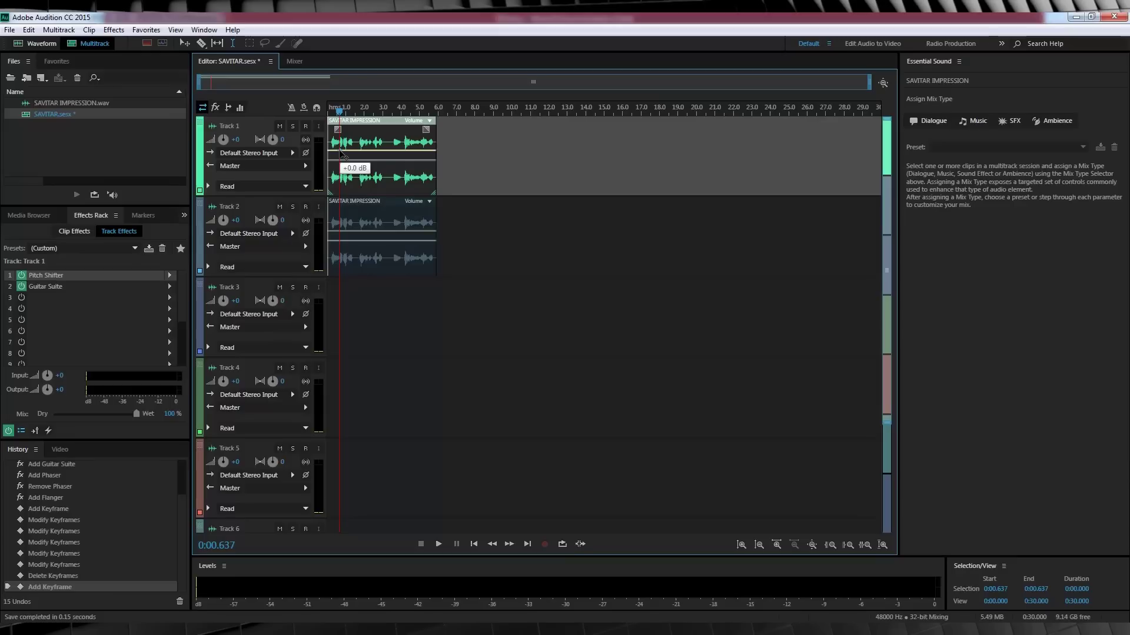
pyautogui.moveTo(340, 154); pyautogui.dragTo(339, 160)
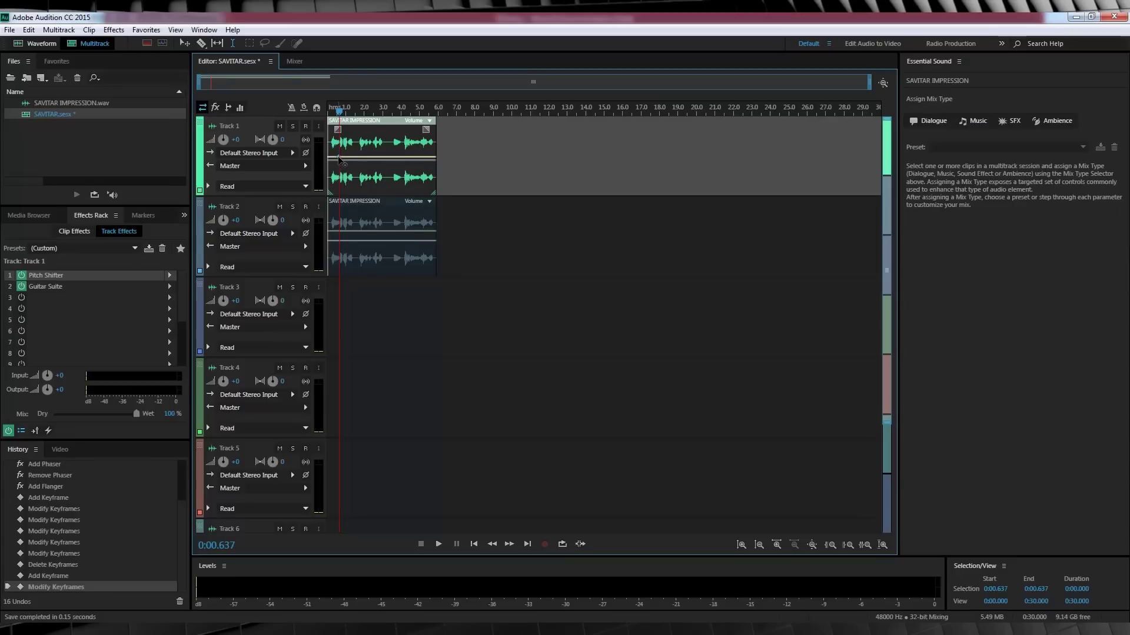
pyautogui.press('Home')
pyautogui.click(440, 544)
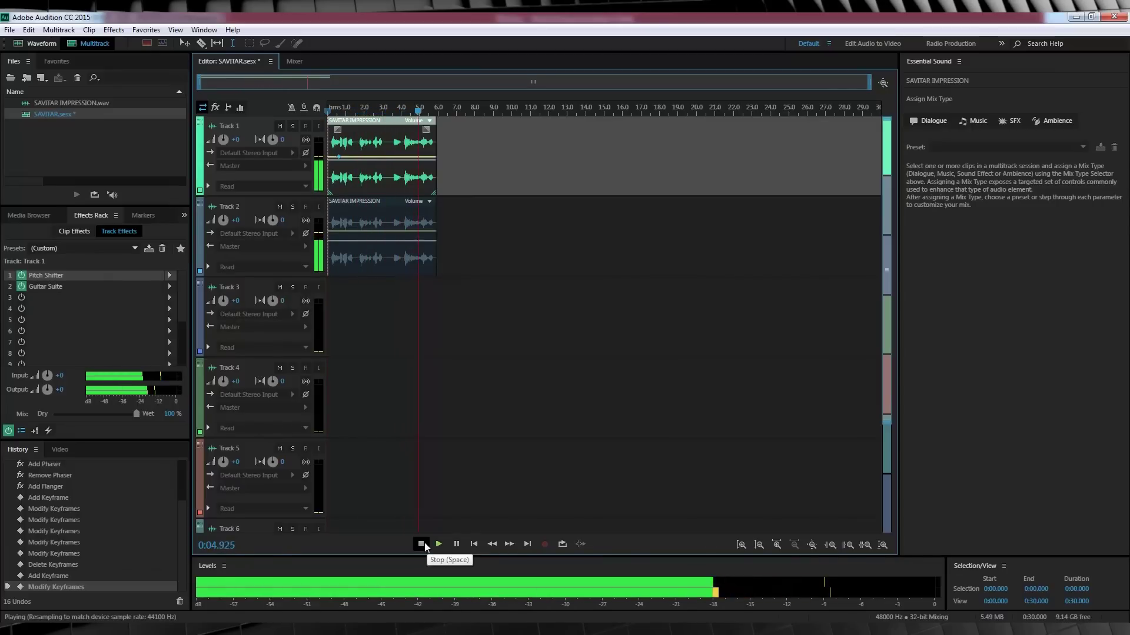
pyautogui.click(424, 543)
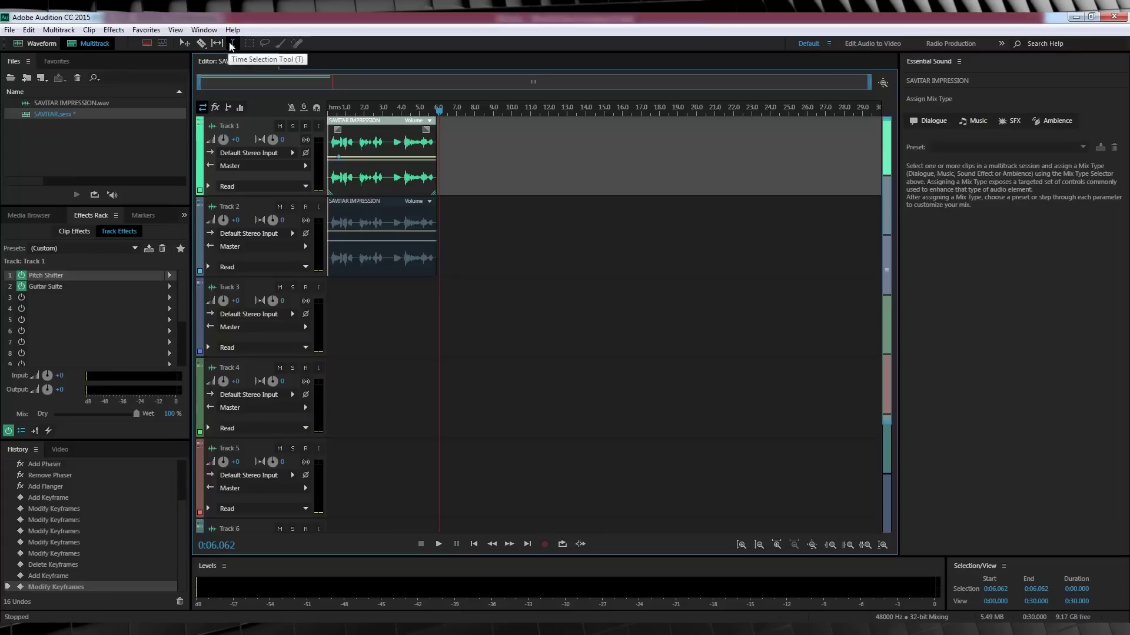
# Select the first 6.057 seconds and mix that time selection down to a new file.
pyautogui.click(438, 186)
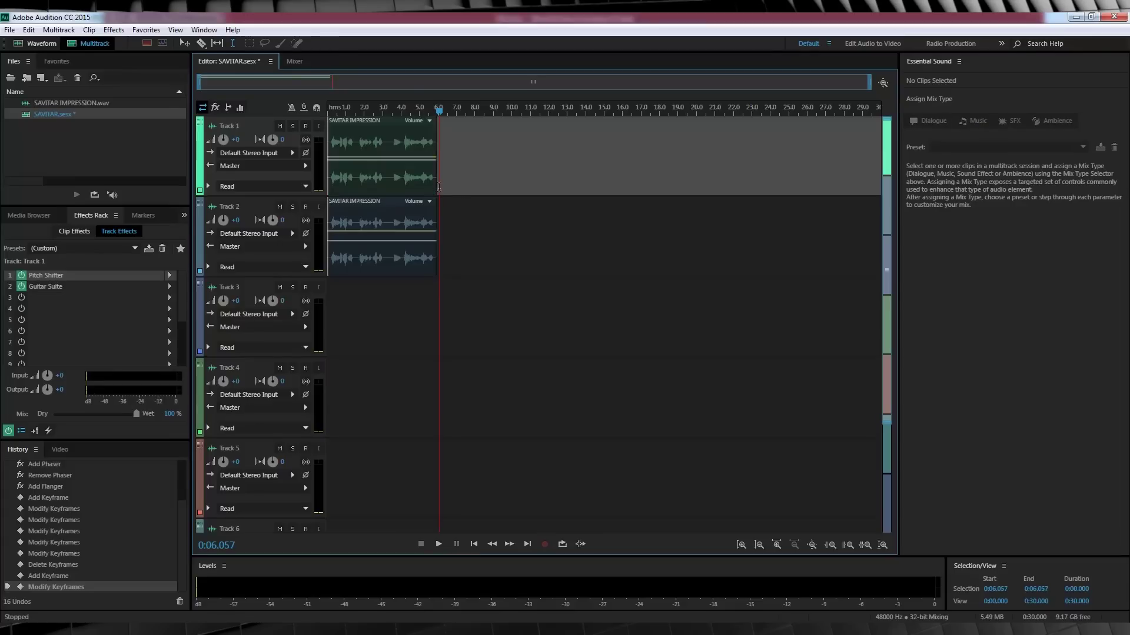
pyautogui.moveTo(438, 186); pyautogui.dragTo(298, 189)
pyautogui.rightClick(375, 177)
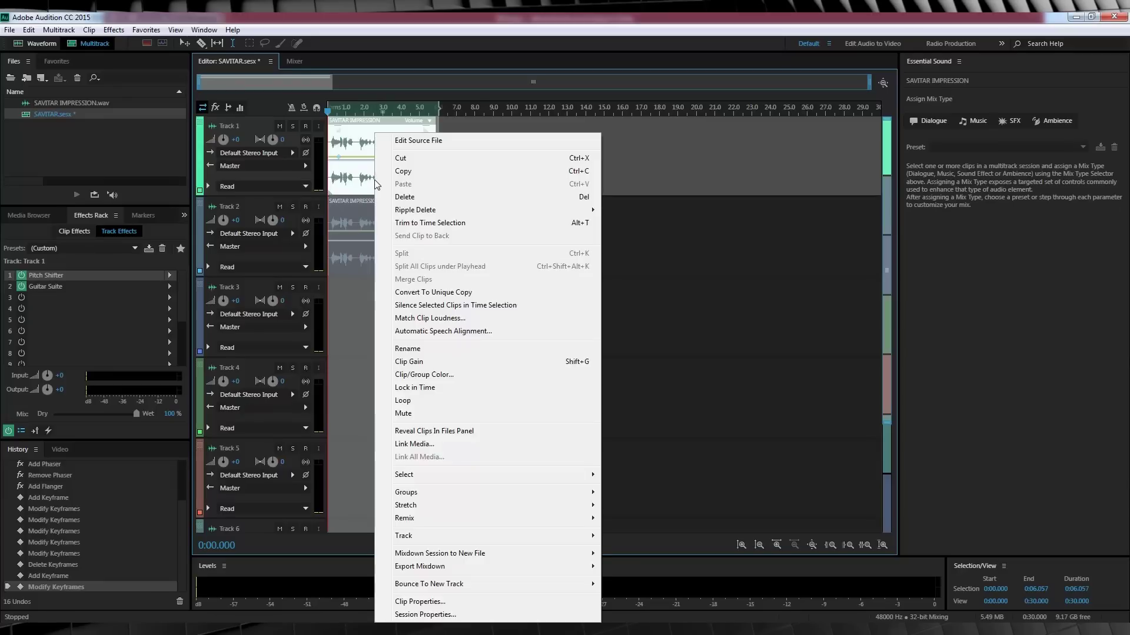
pyautogui.moveTo(463, 554)
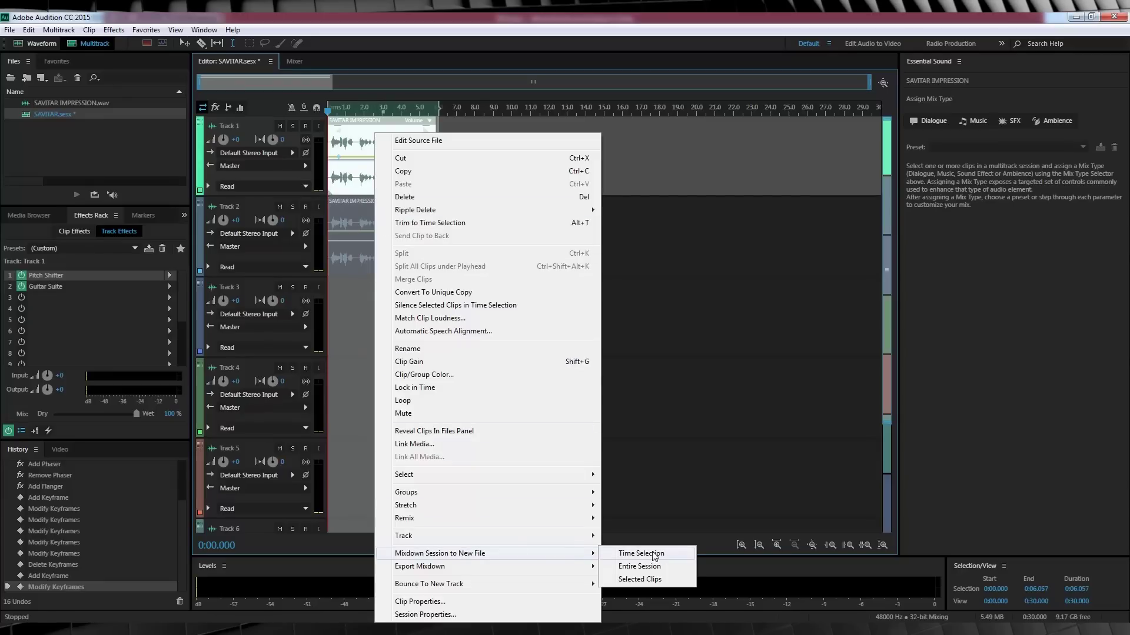
pyautogui.click(672, 558)
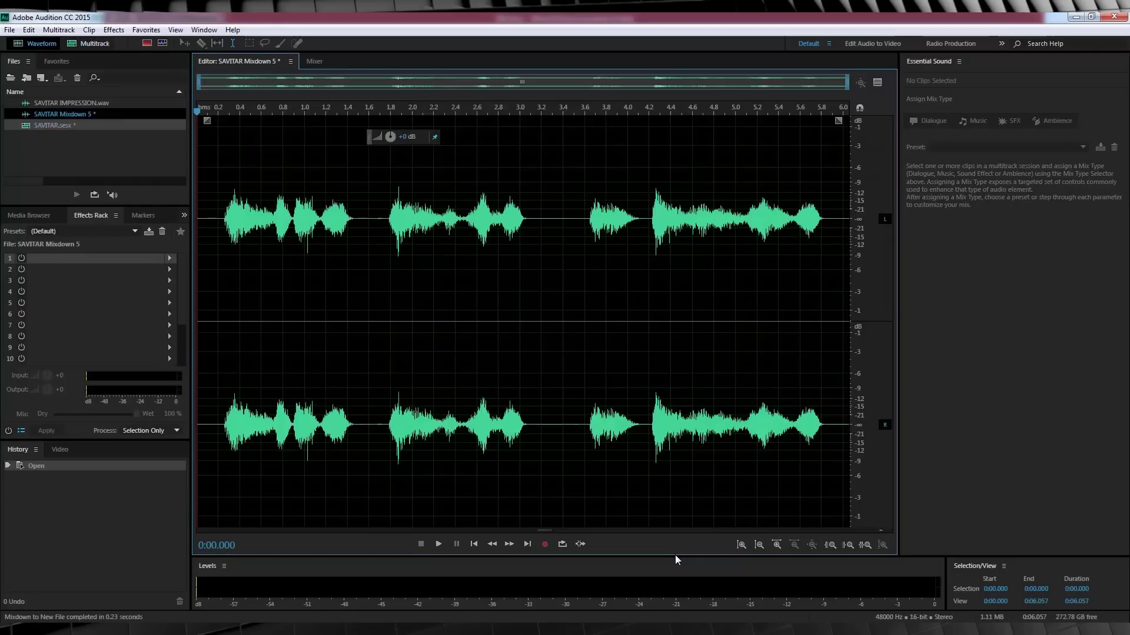